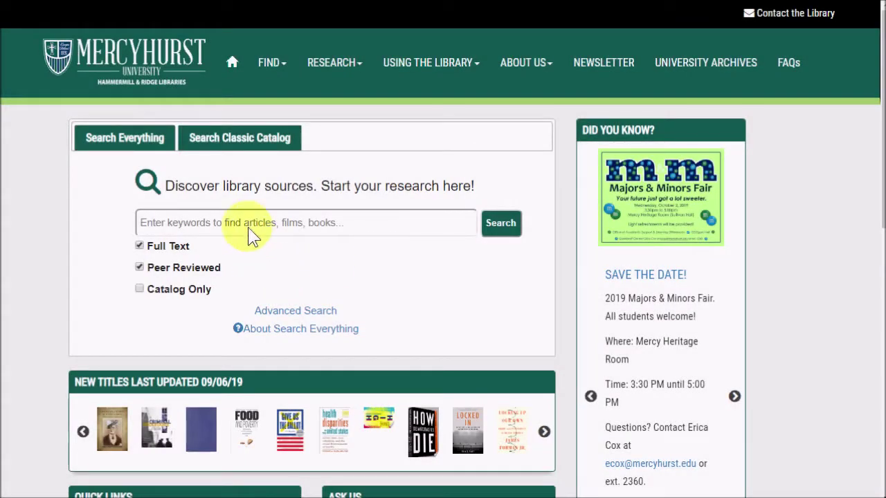
- Turn off the Peer Reviewed limit, turn on Full Text, and enter 'oil indu' as search keywords
{"action": "left_click", "coordinate": [247, 228]}
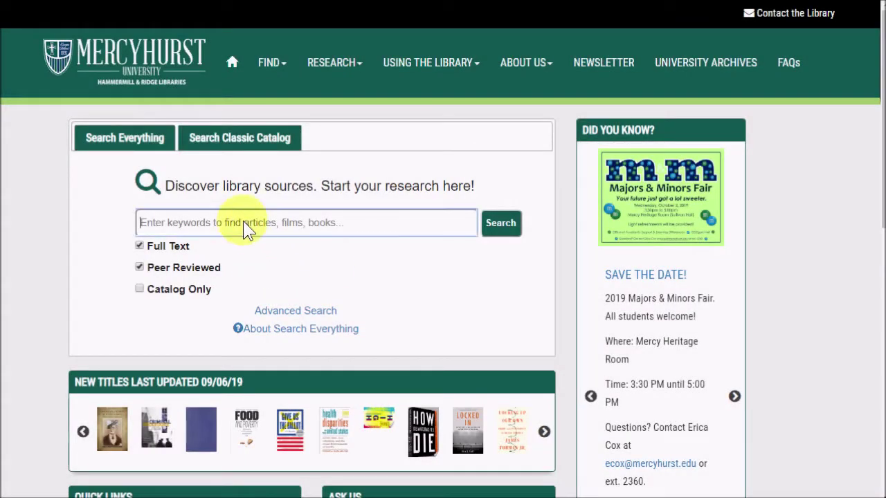
{"action": "left_click", "coordinate": [140, 267]}
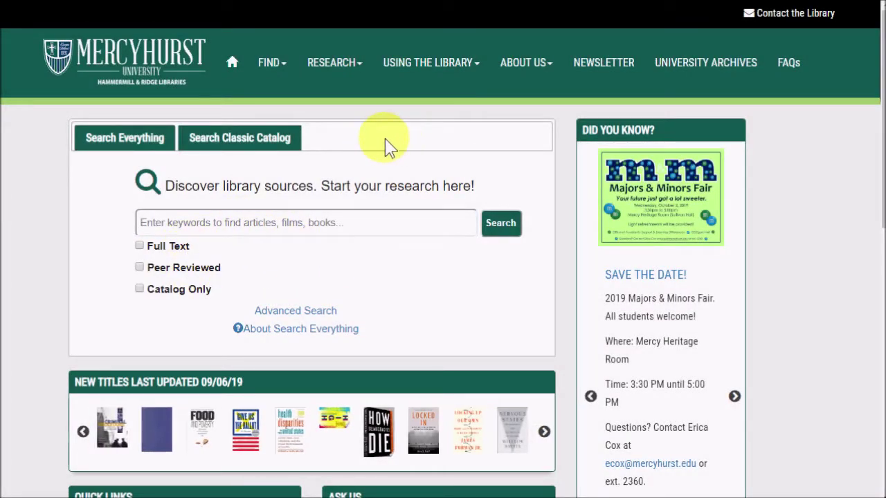
{"action": "left_click", "coordinate": [177, 248]}
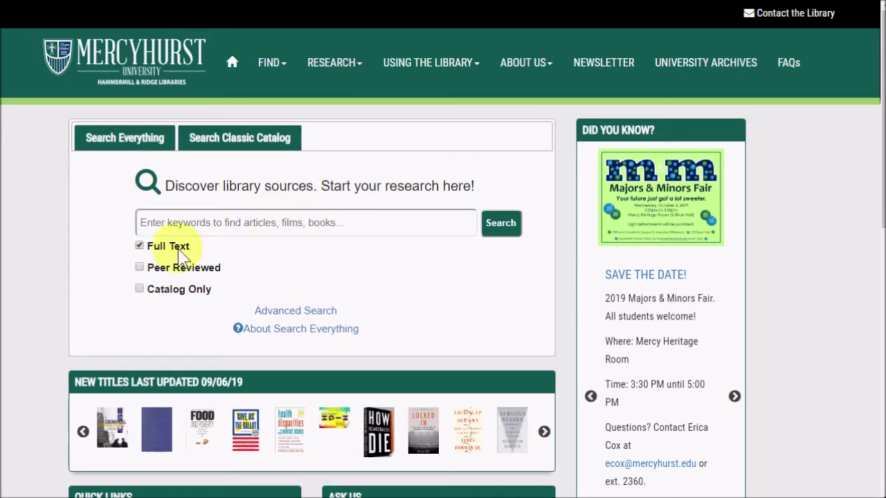
{"action": "left_click", "coordinate": [202, 220]}
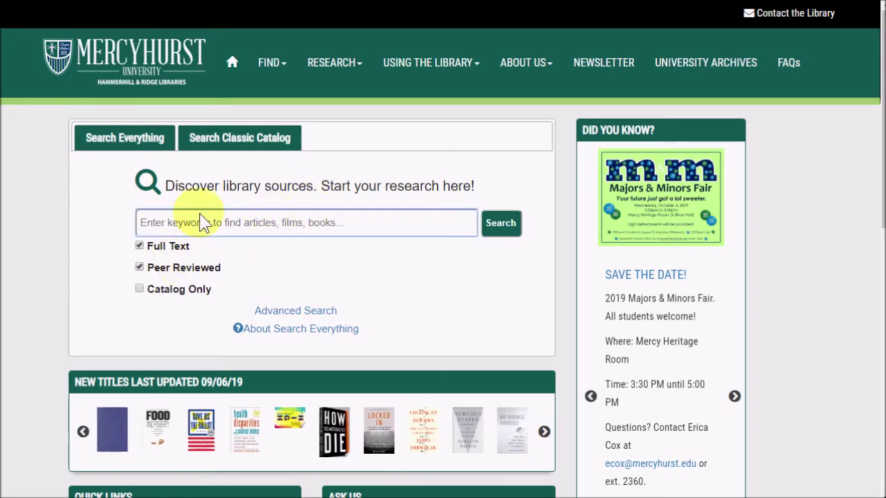
{"action": "type", "text": "oil indu"}
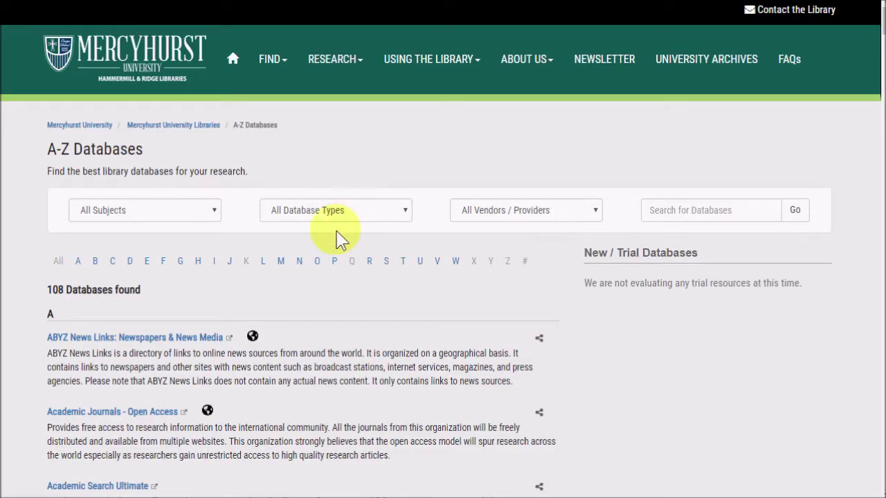
- Filter the A-Z database list to Subscription Databases from the EBSCO vendor
{"action": "left_click", "coordinate": [331, 210]}
{"action": "left_click", "coordinate": [354, 278]}
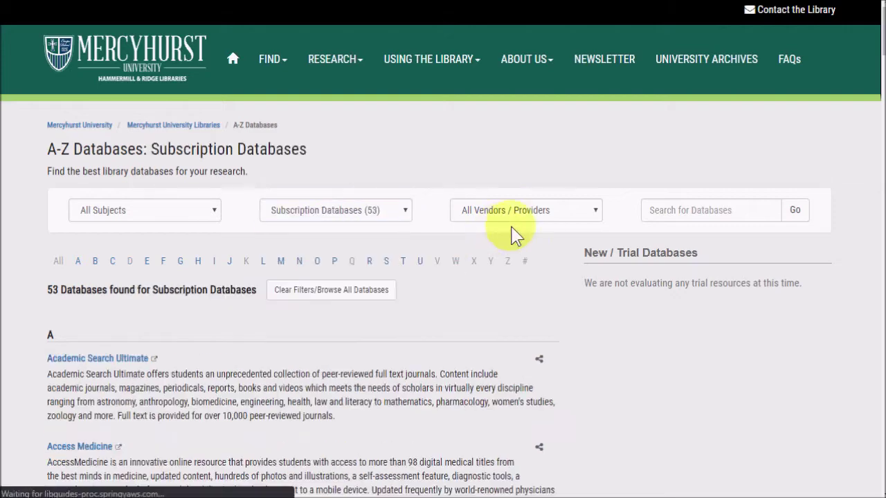
{"action": "left_click", "coordinate": [515, 214]}
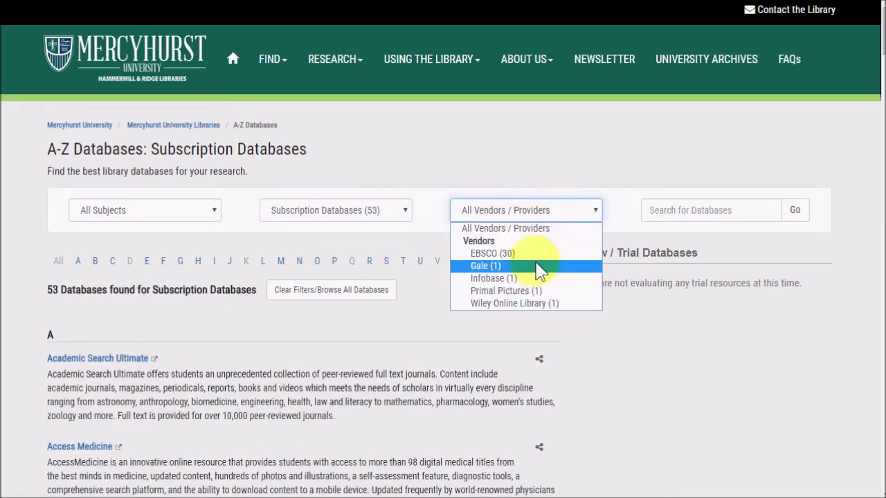
{"action": "left_click", "coordinate": [536, 254]}
- Narrow the list to databases starting with C and scroll to CINAHL Complete
{"action": "scroll", "coordinate": [467, 178], "scroll_direction": "down", "scroll_amount": 6}
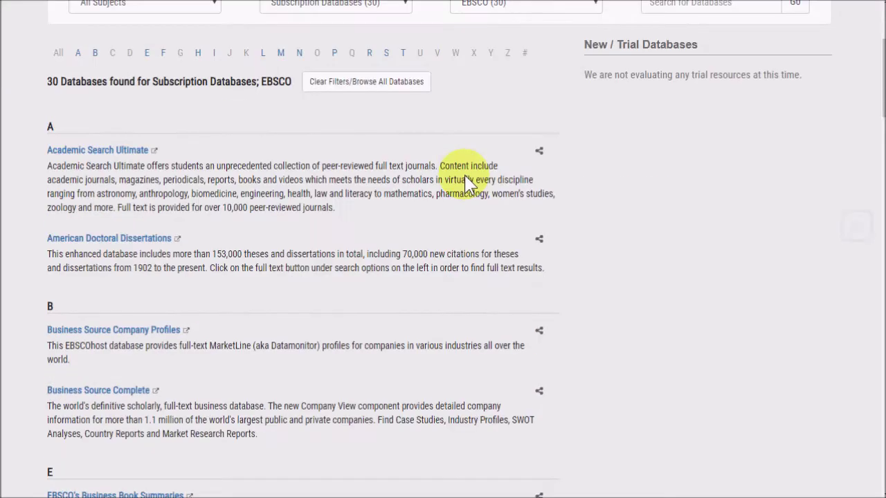
{"action": "scroll", "coordinate": [464, 175], "scroll_direction": "down", "scroll_amount": 6}
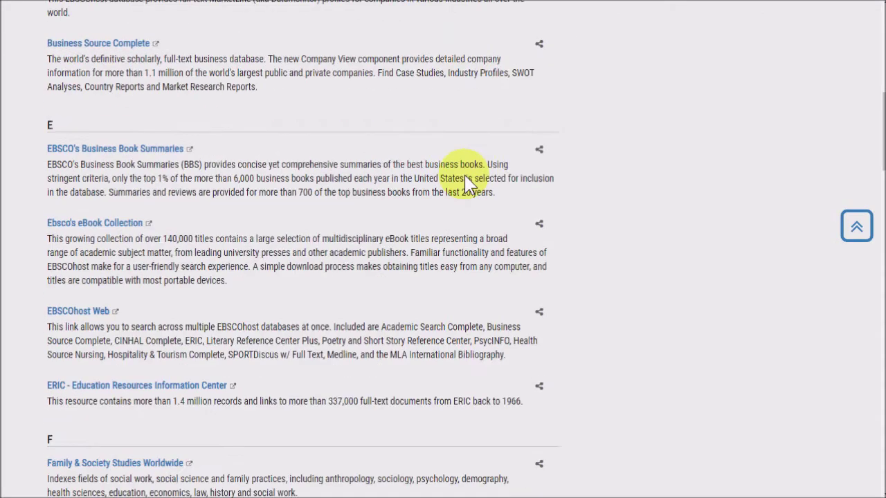
{"action": "scroll", "coordinate": [464, 177], "scroll_direction": "down", "scroll_amount": 6}
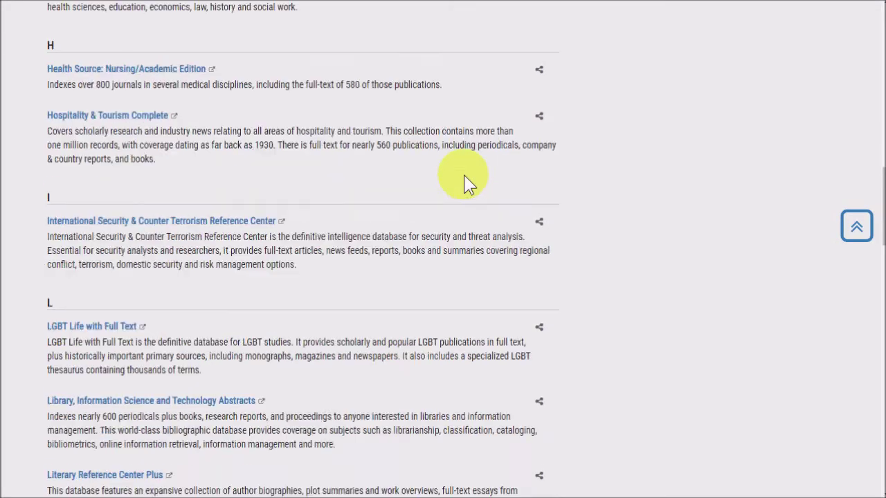
{"action": "left_click", "coordinate": [110, 263]}
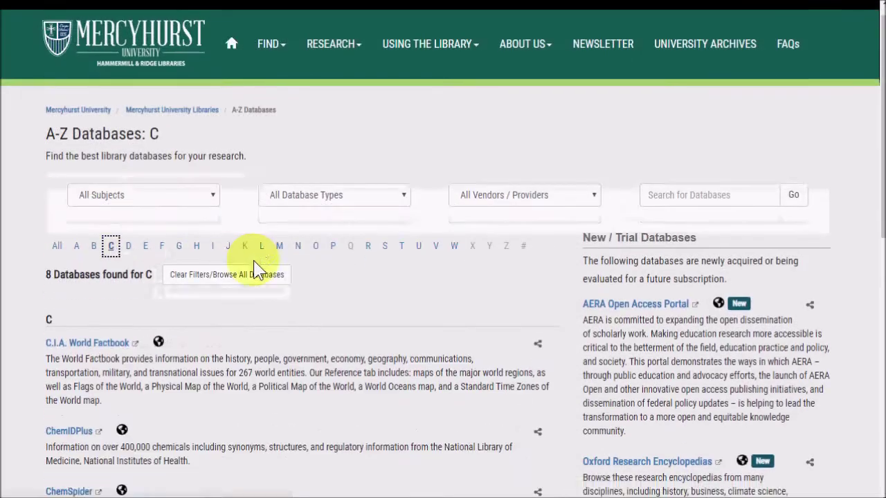
{"action": "scroll", "coordinate": [254, 260], "scroll_direction": "down", "scroll_amount": 5}
{"action": "scroll", "coordinate": [237, 247], "scroll_direction": "down", "scroll_amount": 2}
{"action": "scroll", "coordinate": [186, 225], "scroll_direction": "up", "scroll_amount": 2}
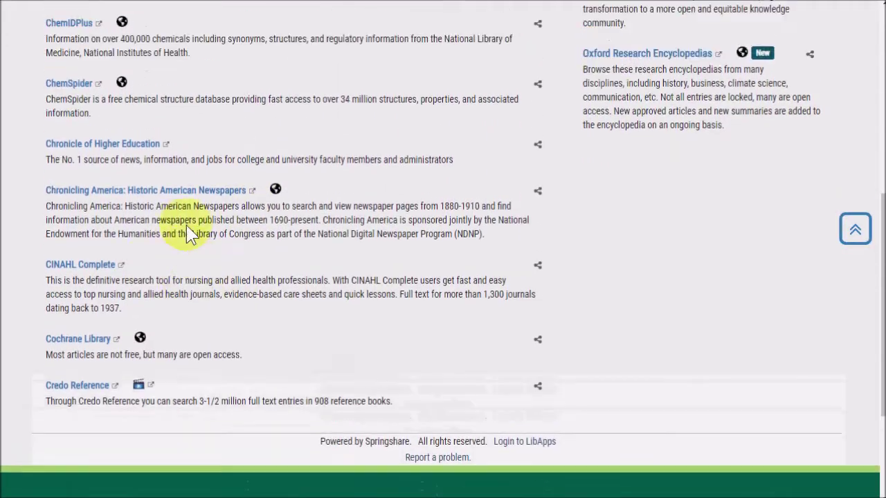
{"action": "scroll", "coordinate": [89, 272], "scroll_direction": "down", "scroll_amount": 1}
- Open CINAHL Complete and limit results to Research Article and Evidence-Based Practice
{"action": "left_click", "coordinate": [90, 273]}
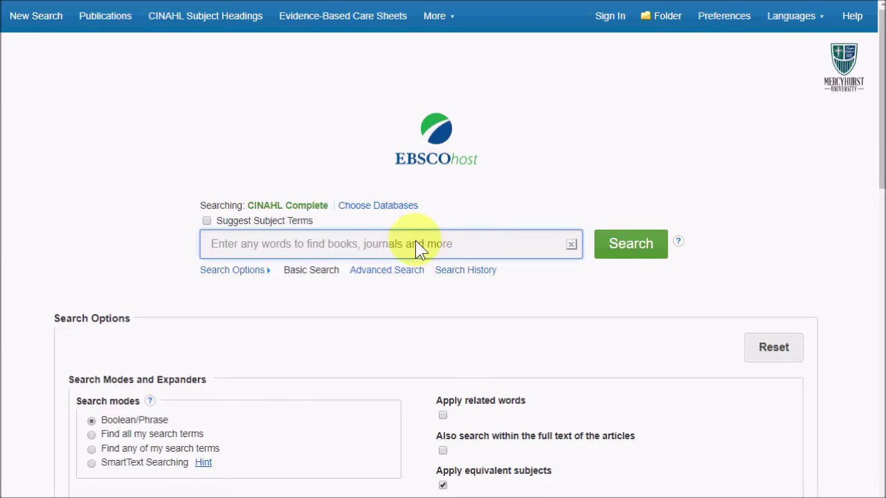
{"action": "scroll", "coordinate": [416, 244], "scroll_direction": "down", "scroll_amount": 5}
{"action": "scroll", "coordinate": [416, 240], "scroll_direction": "down", "scroll_amount": 5}
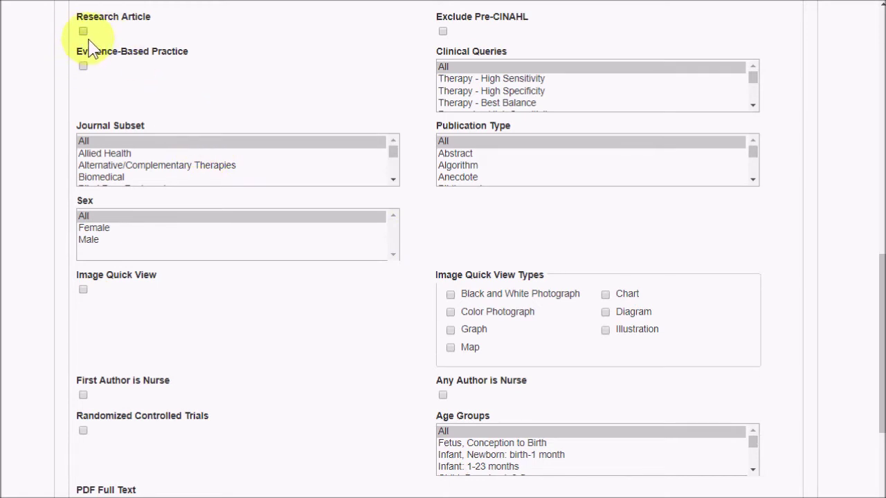
{"action": "left_click", "coordinate": [394, 180]}
{"action": "left_click_drag", "start_coordinate": [396, 184], "coordinate": [397, 183]}
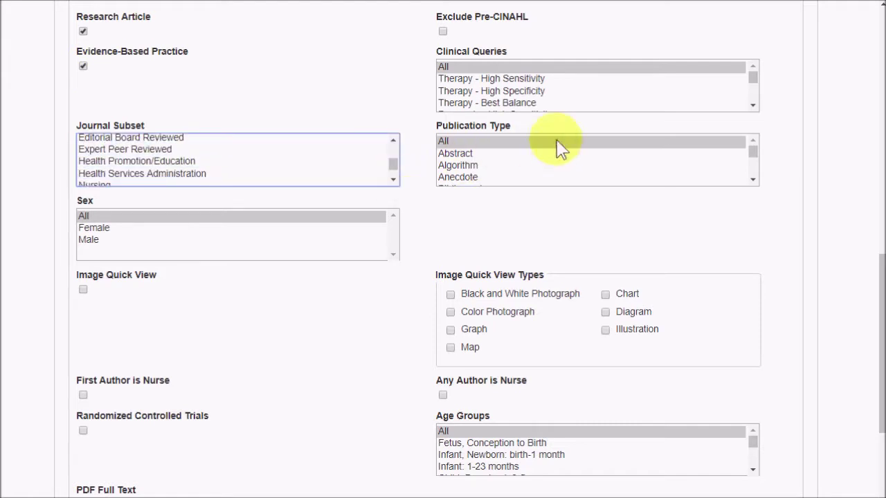
{"action": "left_click", "coordinate": [752, 180]}
{"action": "left_click_drag", "start_coordinate": [753, 180], "coordinate": [753, 180]}
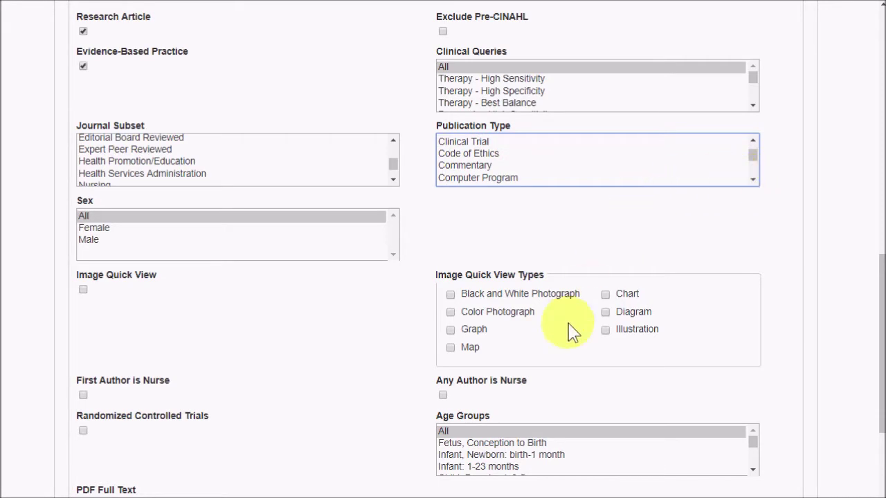
- Select the Fetus, Conception to Birth and Infant: 1-23 months age groups, publication from 2000
{"action": "left_click", "coordinate": [474, 443]}
{"action": "left_click", "coordinate": [480, 466]}
{"action": "scroll", "coordinate": [526, 465], "scroll_direction": "down", "scroll_amount": 2}
{"action": "scroll", "coordinate": [516, 467], "scroll_direction": "up", "scroll_amount": 4}
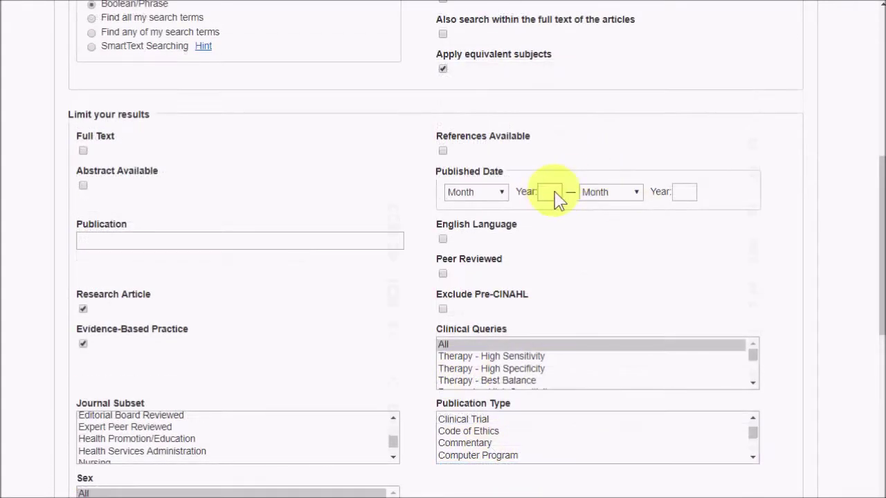
{"action": "left_click", "coordinate": [558, 195]}
{"action": "left_click", "coordinate": [690, 194]}
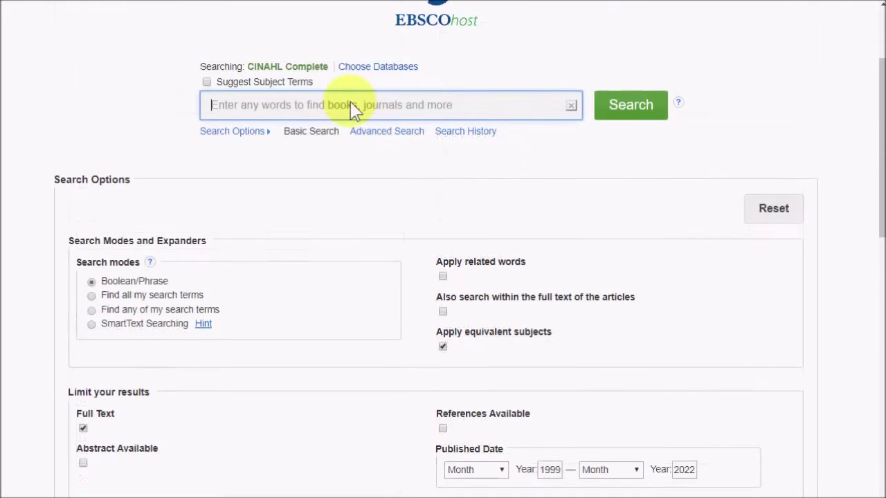
- Search CINAHL for autism and open the first article's detailed record
{"action": "type", "text": "autism"}
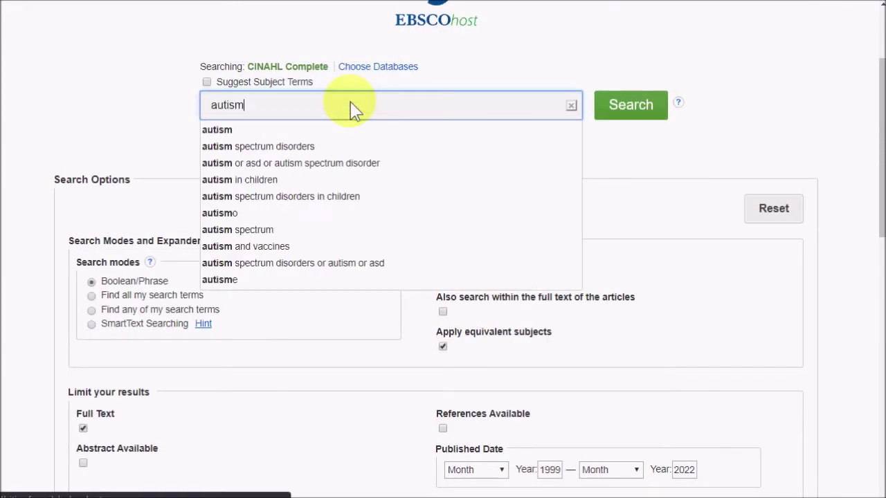
{"action": "key", "text": "Return"}
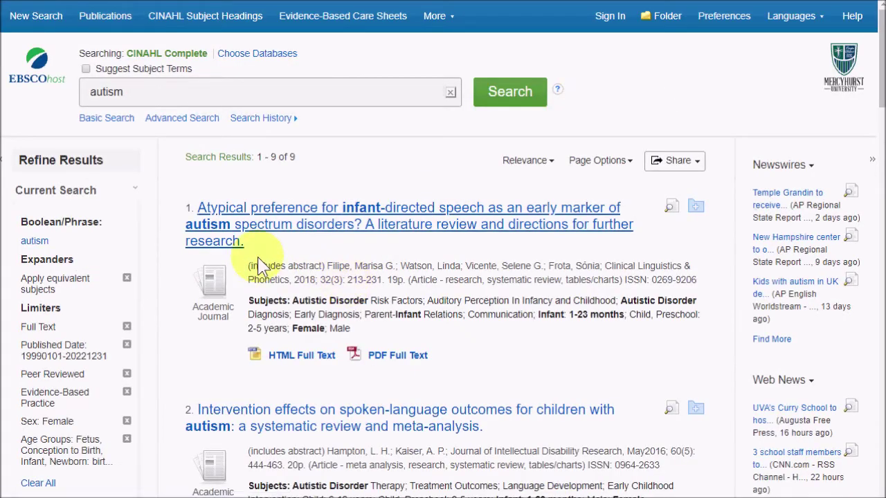
{"action": "scroll", "coordinate": [538, 255], "scroll_direction": "down", "scroll_amount": 1}
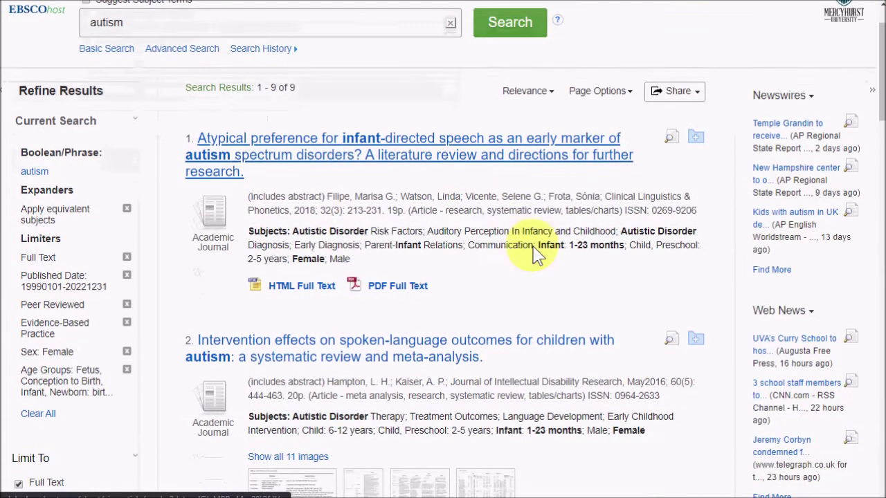
{"action": "left_click", "coordinate": [423, 155]}
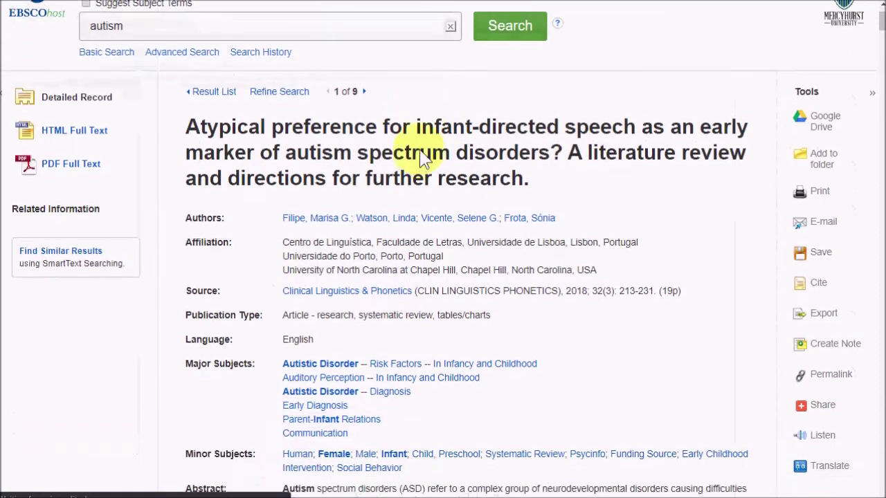
- Open the infant-directed speech article's PDF full text and scroll through it
{"action": "scroll", "coordinate": [529, 208], "scroll_direction": "down", "scroll_amount": 1}
{"action": "scroll", "coordinate": [529, 166], "scroll_direction": "down", "scroll_amount": 1}
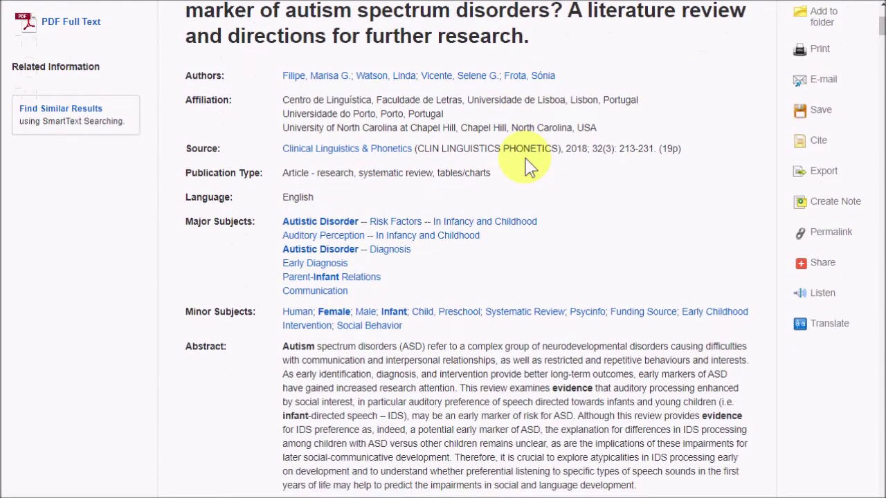
{"action": "scroll", "coordinate": [530, 166], "scroll_direction": "down", "scroll_amount": 4}
{"action": "scroll", "coordinate": [530, 166], "scroll_direction": "down", "scroll_amount": 2}
{"action": "scroll", "coordinate": [529, 167], "scroll_direction": "up", "scroll_amount": 7}
{"action": "left_click", "coordinate": [69, 160]}
{"action": "scroll", "coordinate": [621, 129], "scroll_direction": "down", "scroll_amount": 5}
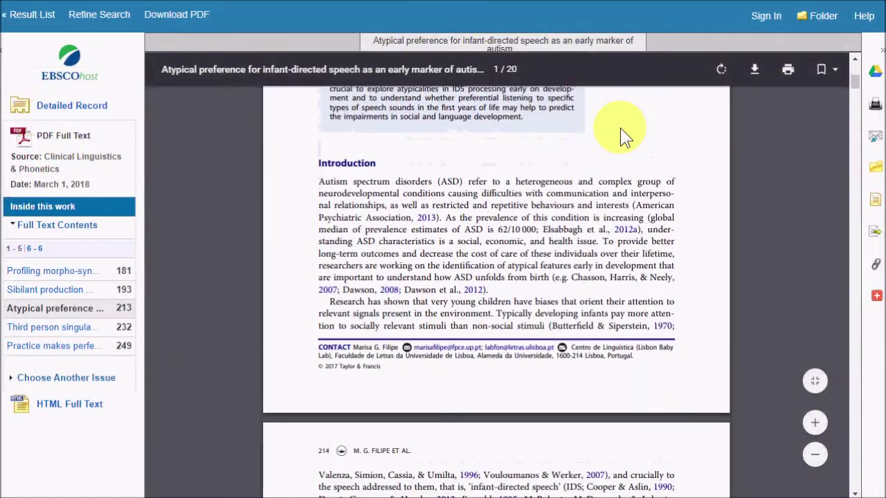
{"action": "scroll", "coordinate": [621, 128], "scroll_direction": "down", "scroll_amount": 10}
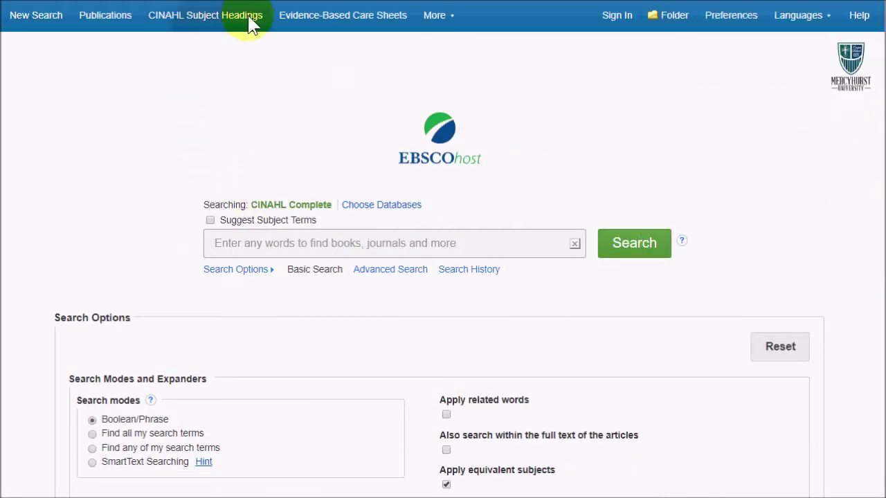
- List the CINAHL Subject Headings that begin with 'hemo'
{"action": "left_click", "coordinate": [433, 16]}
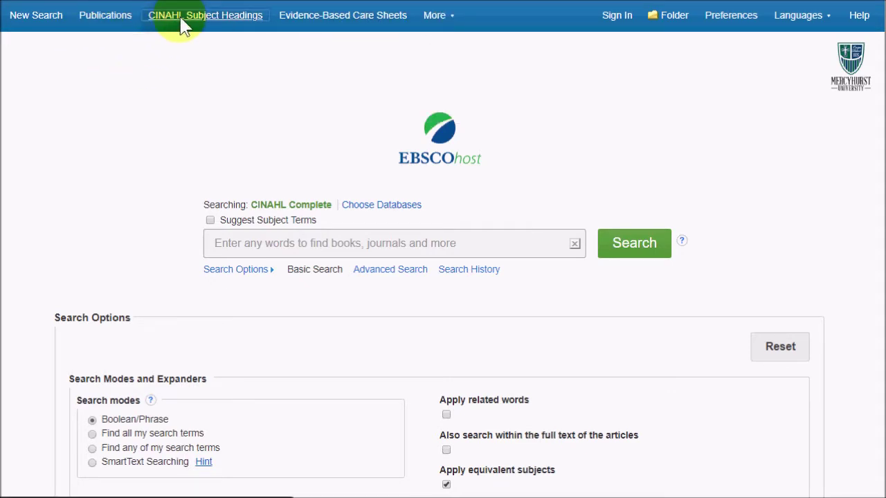
{"action": "left_click", "coordinate": [183, 21]}
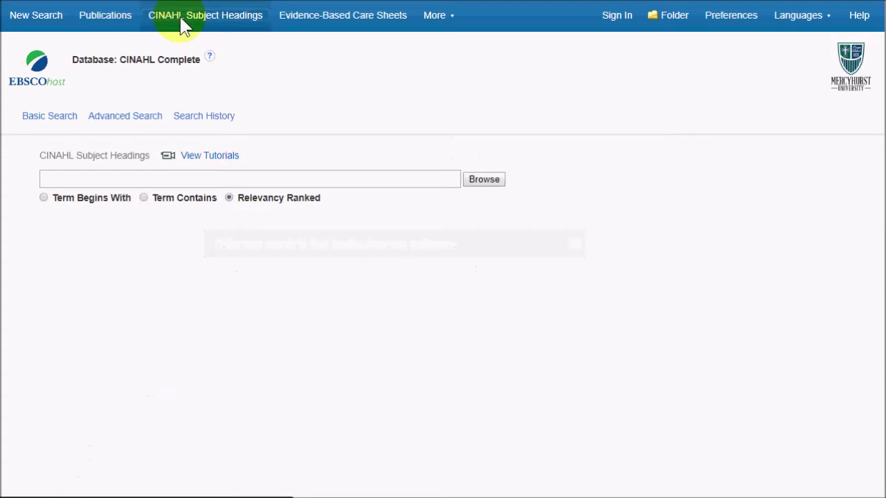
{"action": "left_click", "coordinate": [128, 182]}
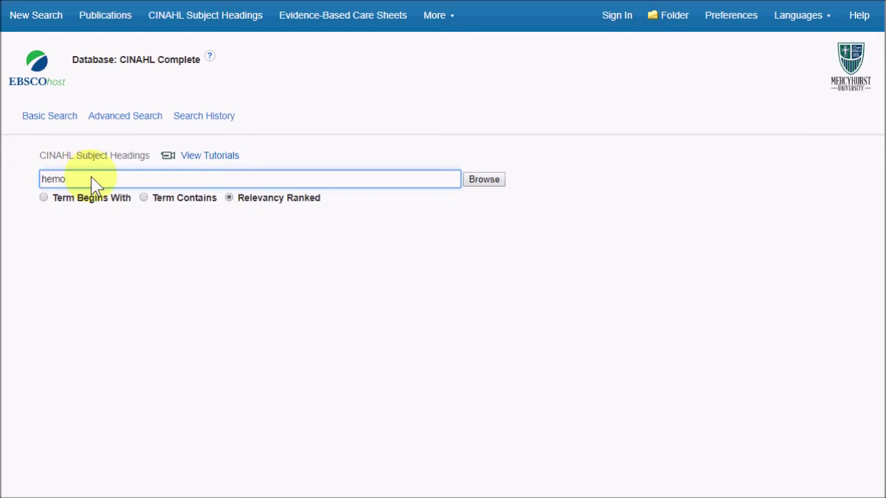
{"action": "left_click", "coordinate": [104, 201]}
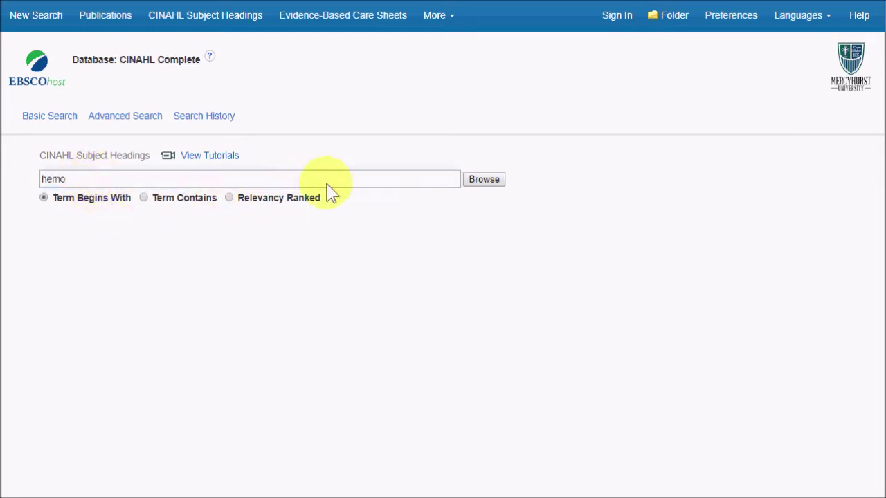
{"action": "left_click", "coordinate": [494, 187]}
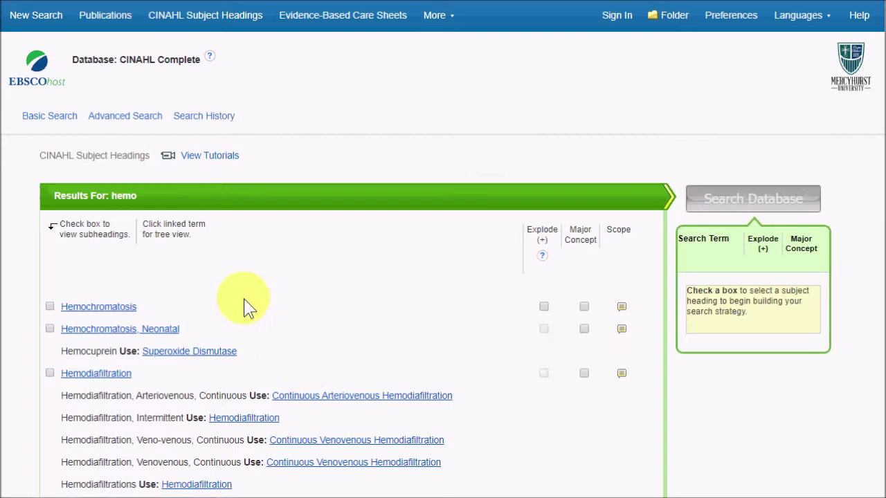
{"action": "scroll", "coordinate": [250, 305], "scroll_direction": "down", "scroll_amount": 2}
{"action": "scroll", "coordinate": [242, 165], "scroll_direction": "down", "scroll_amount": 1}
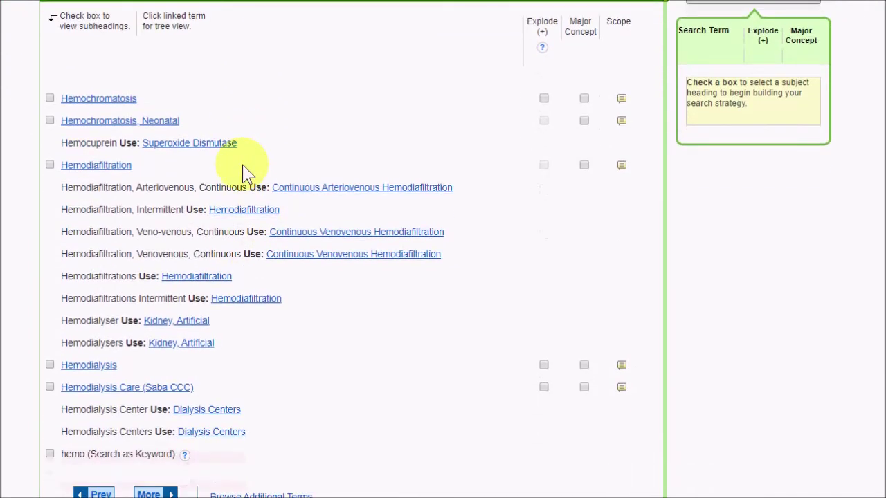
{"action": "scroll", "coordinate": [243, 165], "scroll_direction": "up", "scroll_amount": 1}
- View the heading tree for Hemochromatosis, Neonatal and scroll through it
{"action": "left_click", "coordinate": [159, 211]}
{"action": "scroll", "coordinate": [387, 319], "scroll_direction": "down", "scroll_amount": 1}
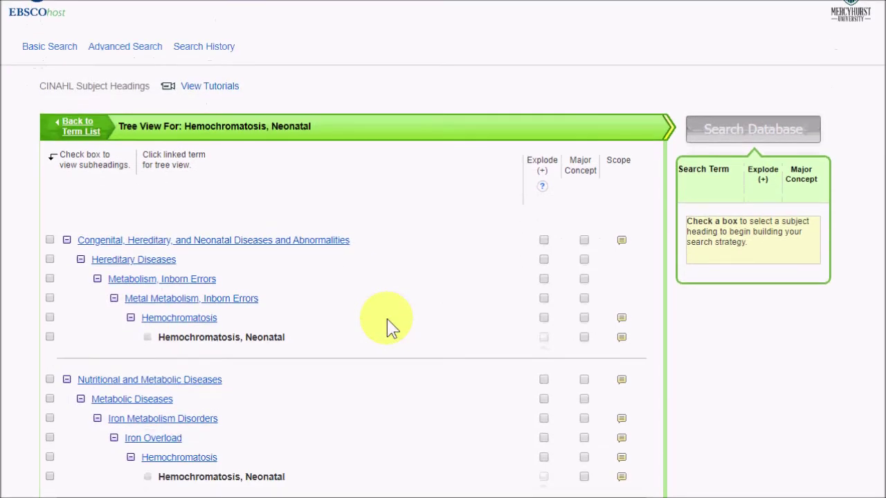
{"action": "scroll", "coordinate": [387, 319], "scroll_direction": "down", "scroll_amount": 1}
{"action": "scroll", "coordinate": [387, 318], "scroll_direction": "up", "scroll_amount": 2}
{"action": "scroll", "coordinate": [387, 317], "scroll_direction": "down", "scroll_amount": 1}
{"action": "scroll", "coordinate": [387, 317], "scroll_direction": "down", "scroll_amount": 1}
{"action": "scroll", "coordinate": [387, 318], "scroll_direction": "down", "scroll_amount": 2}
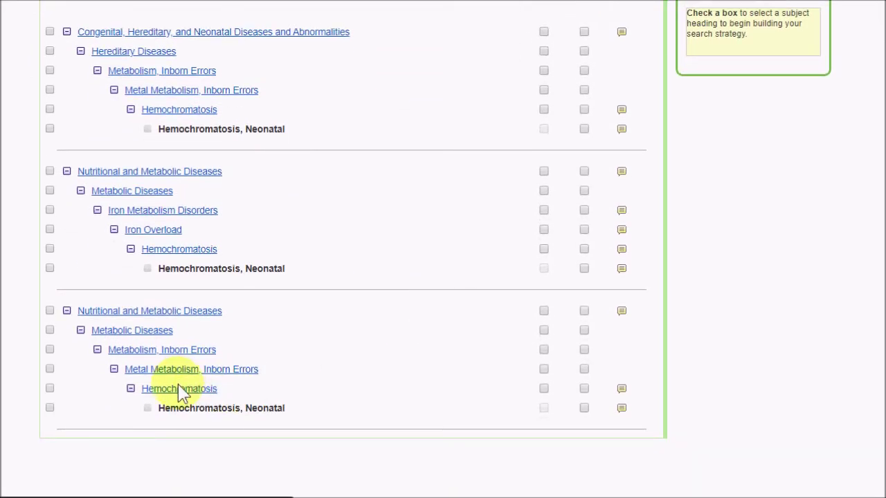
{"action": "scroll", "coordinate": [178, 391], "scroll_direction": "up", "scroll_amount": 5}
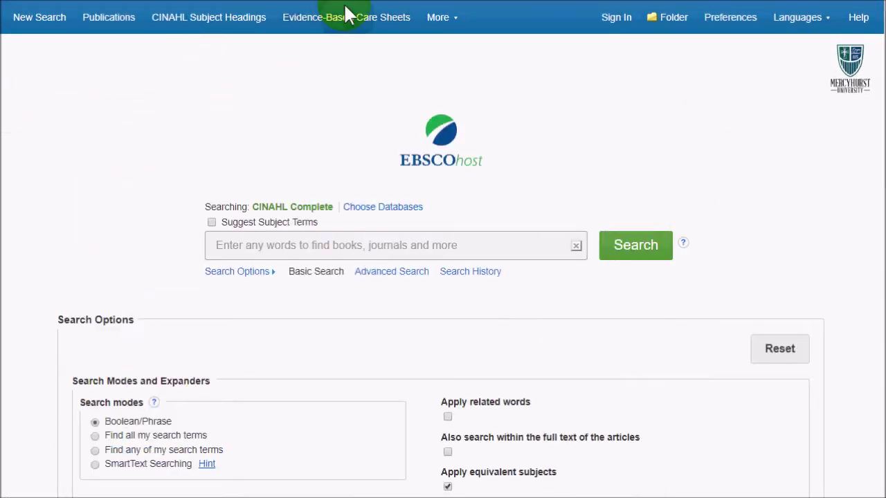
- Browse Evidence-Based Care Sheets for diabetes, ranked by relevancy
{"action": "left_click", "coordinate": [346, 19]}
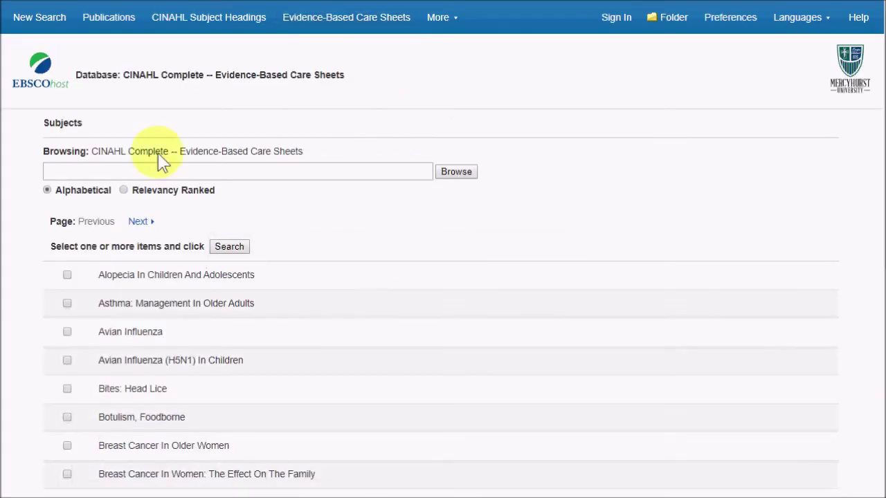
{"action": "left_click", "coordinate": [142, 173]}
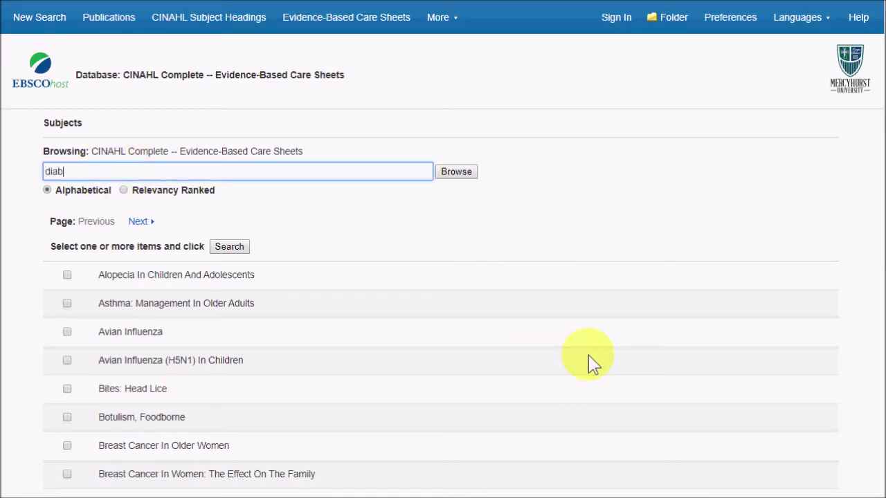
{"action": "key", "text": "Return"}
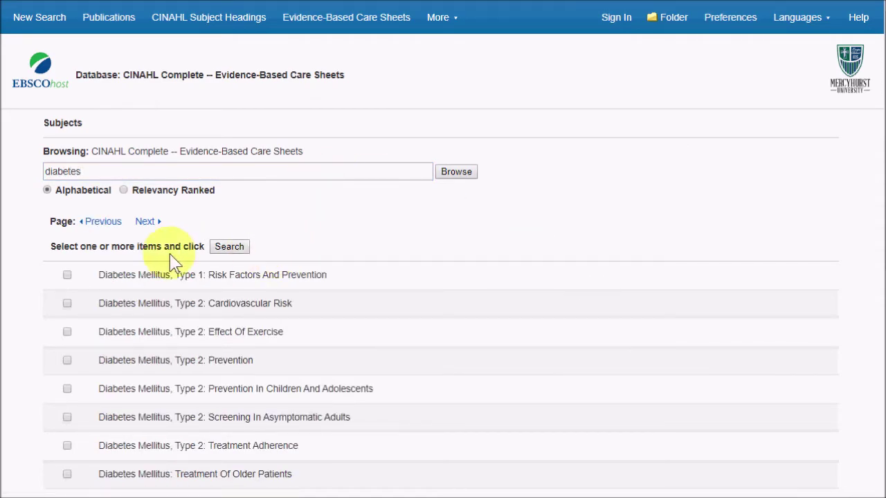
{"action": "scroll", "coordinate": [153, 253], "scroll_direction": "down", "scroll_amount": 2}
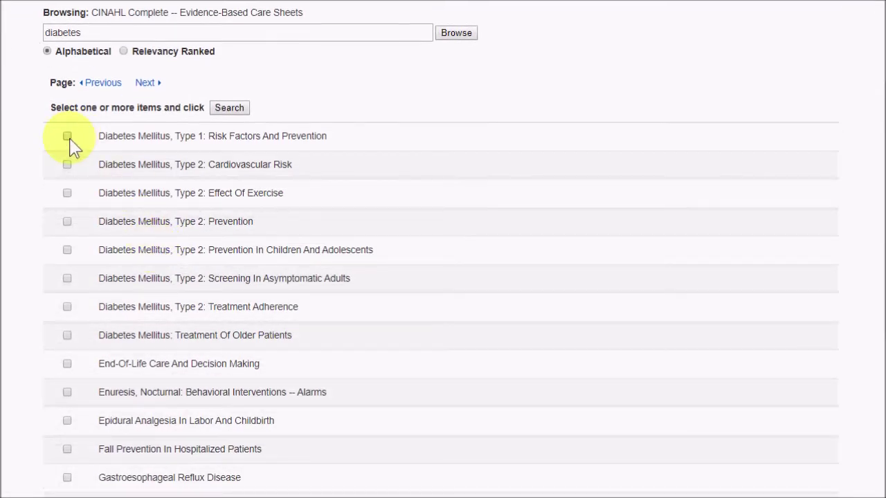
{"action": "left_click", "coordinate": [124, 52]}
{"action": "left_click", "coordinate": [463, 33]}
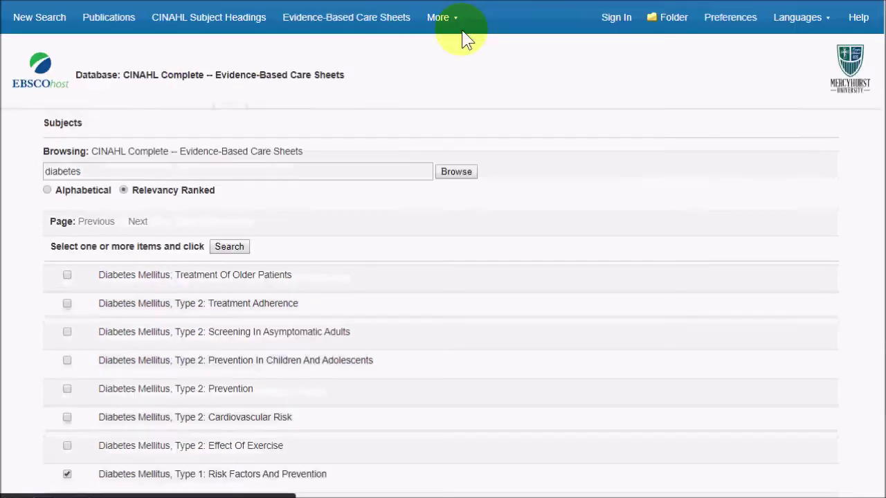
{"action": "scroll", "coordinate": [218, 233], "scroll_direction": "down", "scroll_amount": 3}
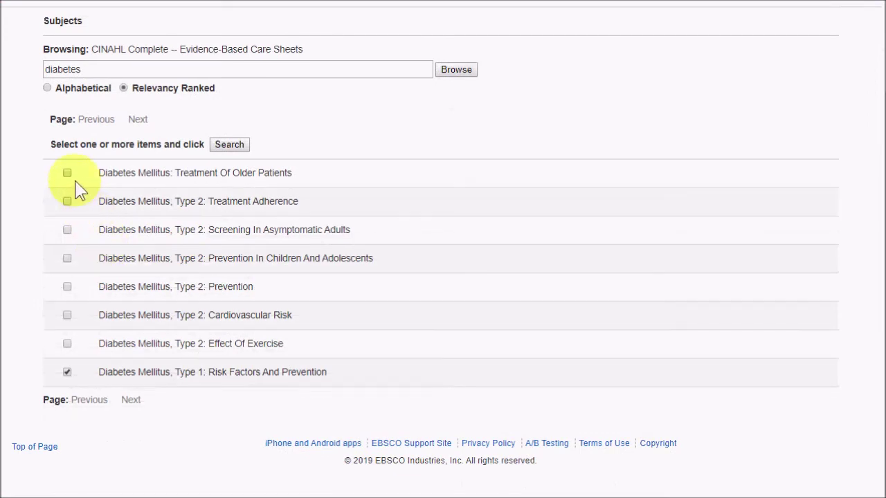
- Select the Diabetes Mellitus care sheets, including Treatment Adherence and Cardiovascular Risk, and search them
{"action": "left_click", "coordinate": [67, 201]}
{"action": "left_click", "coordinate": [67, 229]}
{"action": "left_click", "coordinate": [67, 258]}
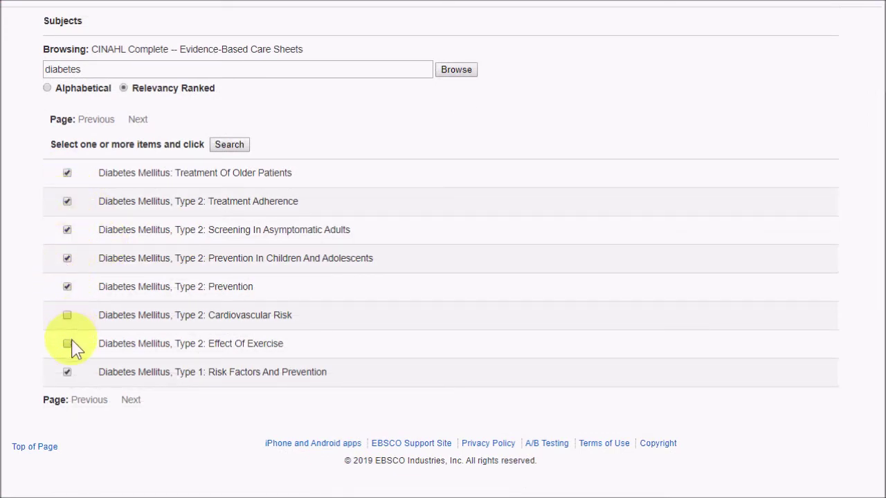
{"action": "left_click", "coordinate": [67, 316]}
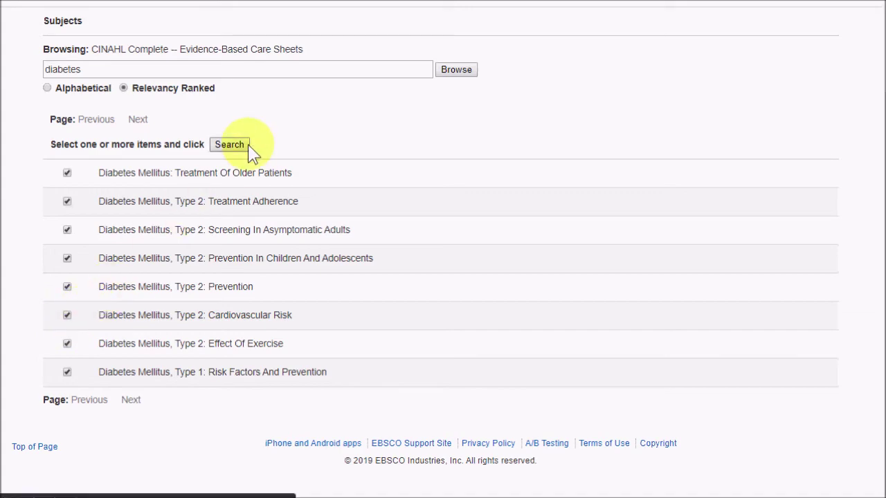
{"action": "left_click", "coordinate": [249, 147]}
- Open result 8, Diabetes Mellitus, Type 2: Cardiovascular Risk, and view its PDF full text
{"action": "scroll", "coordinate": [554, 201], "scroll_direction": "down", "scroll_amount": 6}
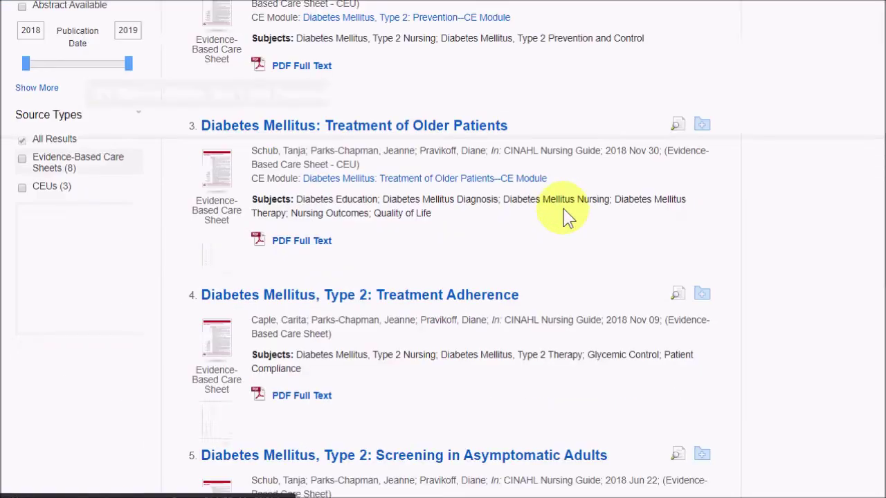
{"action": "scroll", "coordinate": [565, 216], "scroll_direction": "down", "scroll_amount": 5}
{"action": "scroll", "coordinate": [564, 216], "scroll_direction": "down", "scroll_amount": 3}
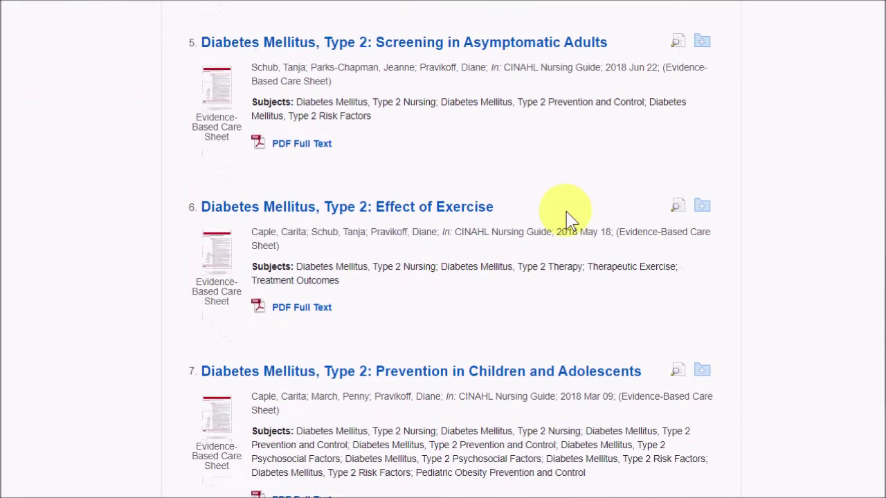
{"action": "scroll", "coordinate": [340, 346], "scroll_direction": "down", "scroll_amount": 2}
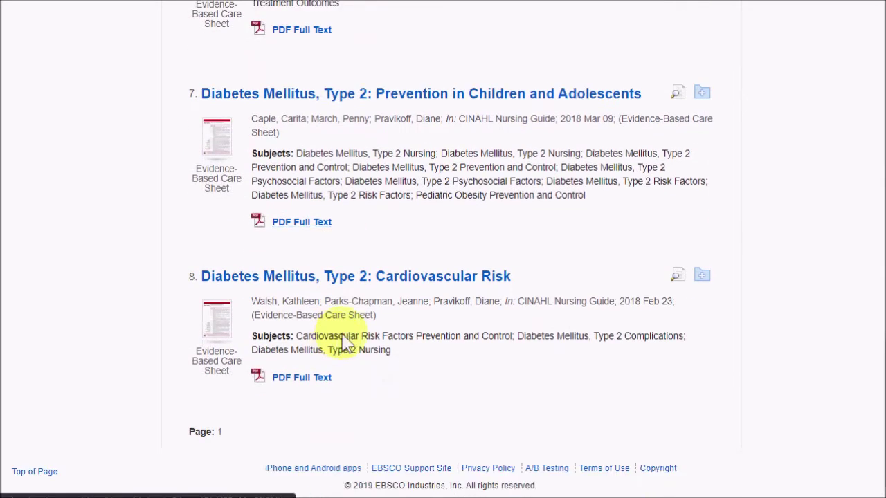
{"action": "left_click", "coordinate": [407, 286]}
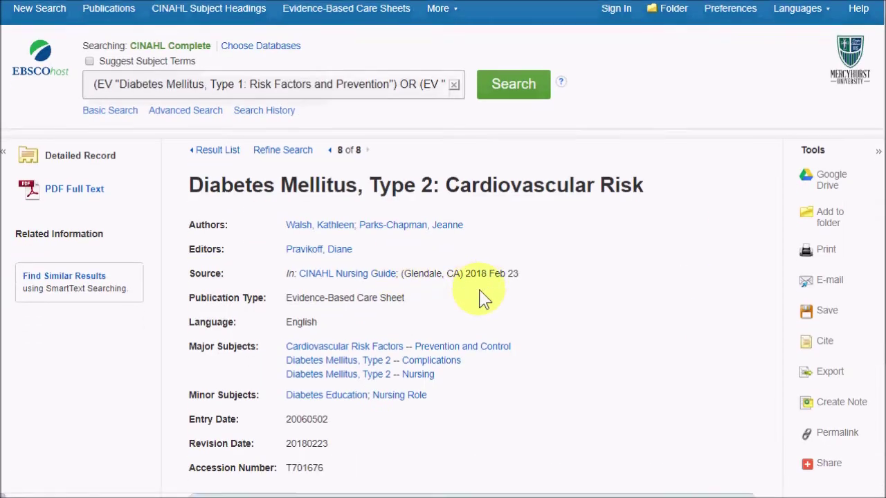
{"action": "scroll", "coordinate": [431, 231], "scroll_direction": "down", "scroll_amount": 2}
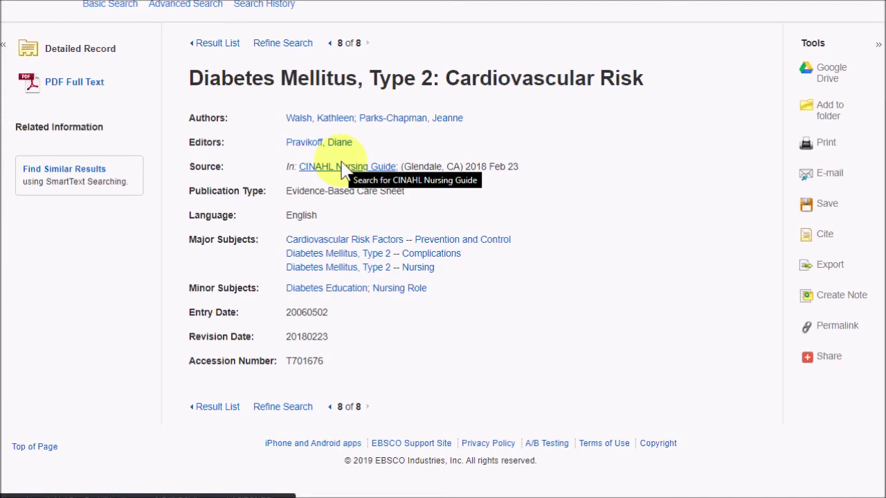
{"action": "left_click", "coordinate": [77, 86]}
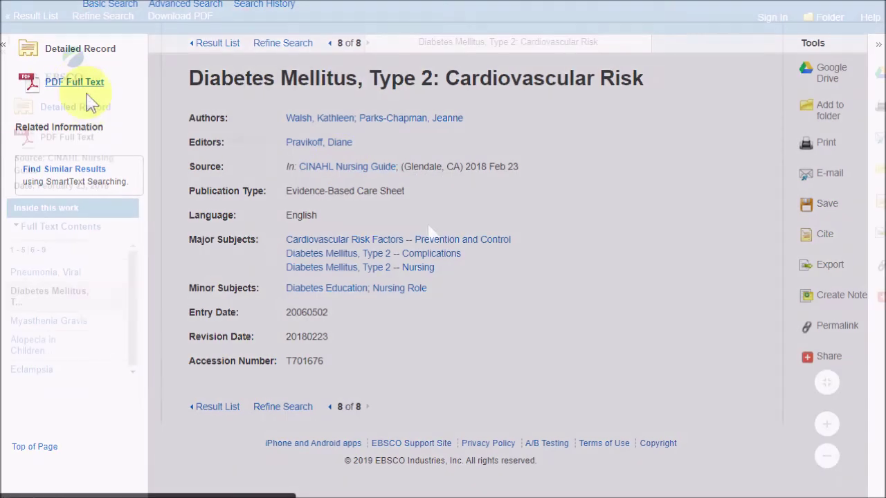
{"action": "scroll", "coordinate": [650, 218], "scroll_direction": "down", "scroll_amount": 5}
{"action": "scroll", "coordinate": [653, 217], "scroll_direction": "down", "scroll_amount": 4}
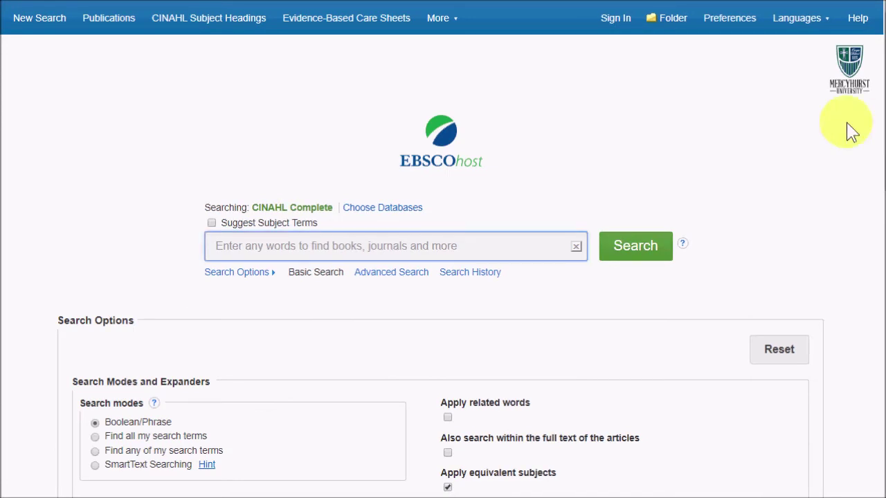
- Browse the Quick Lessons list for diabetes from the More menu
{"action": "mouse_move", "coordinate": [457, 25]}
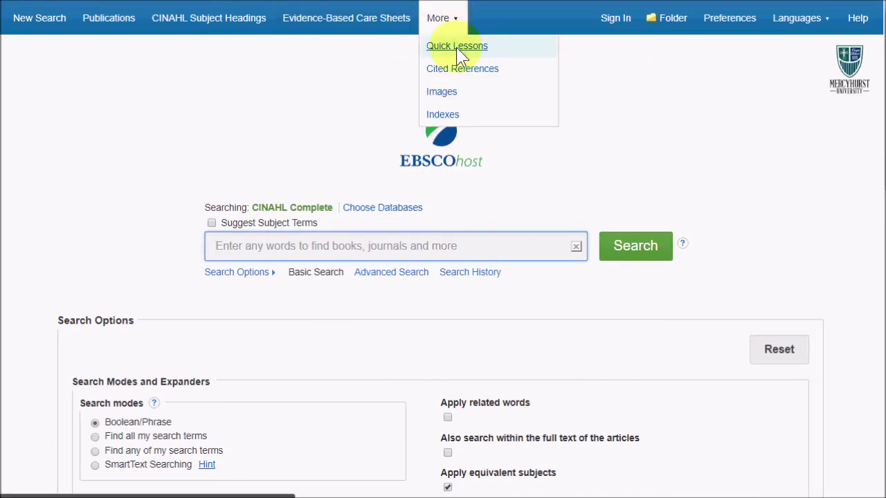
{"action": "left_click", "coordinate": [458, 49]}
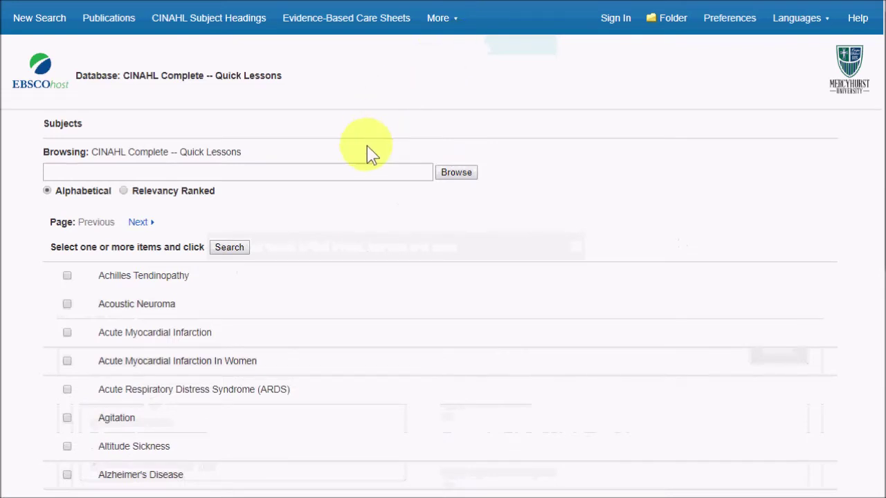
{"action": "scroll", "coordinate": [369, 169], "scroll_direction": "down", "scroll_amount": 2}
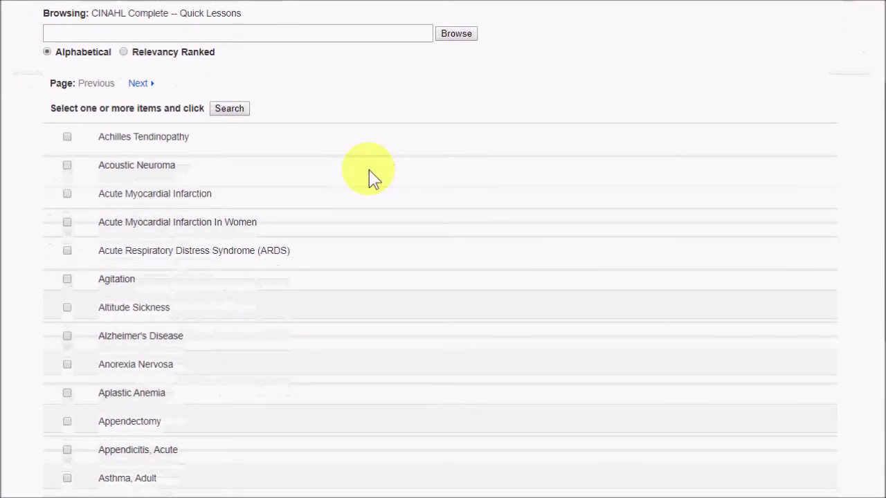
{"action": "scroll", "coordinate": [369, 170], "scroll_direction": "up", "scroll_amount": 2}
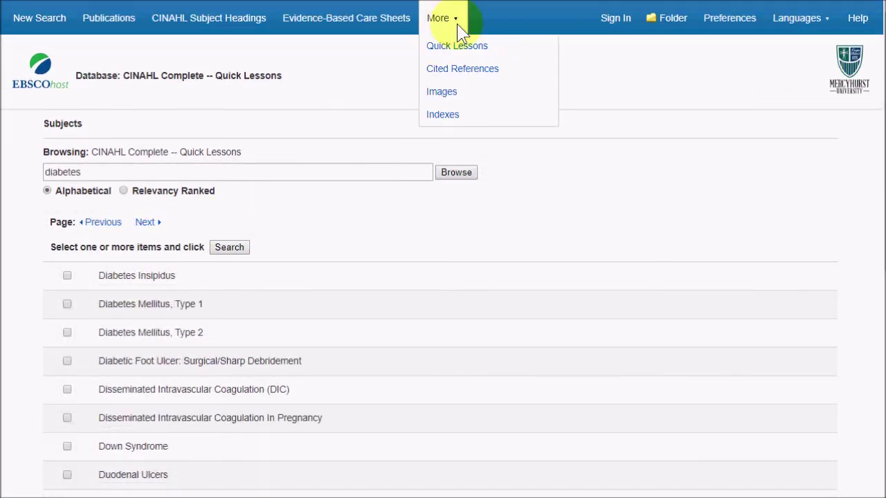
- Search the Image Quick View Collection for 'cyst'
{"action": "left_click", "coordinate": [446, 93]}
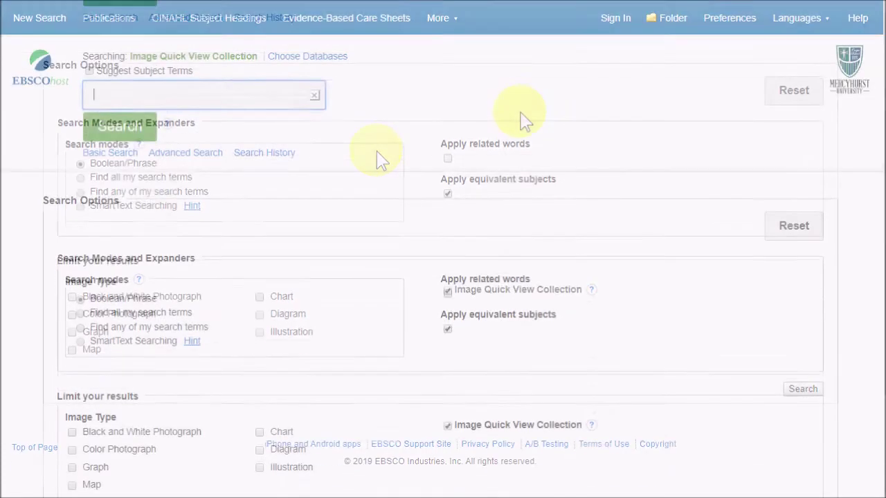
{"action": "type", "text": "cyst"}
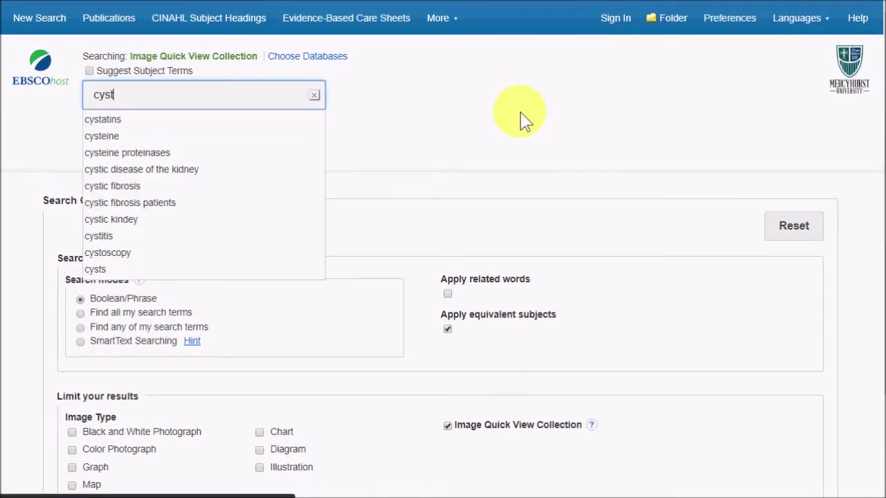
{"action": "key", "text": "Return"}
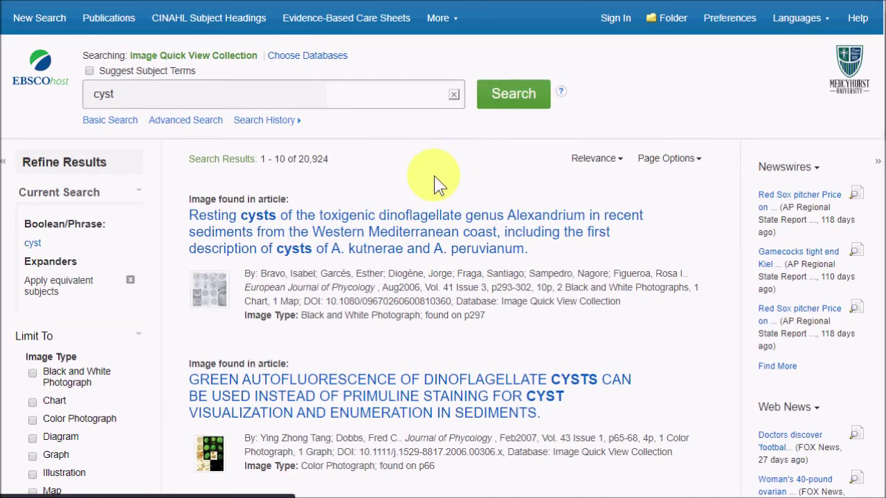
{"action": "scroll", "coordinate": [428, 181], "scroll_direction": "down", "scroll_amount": 5}
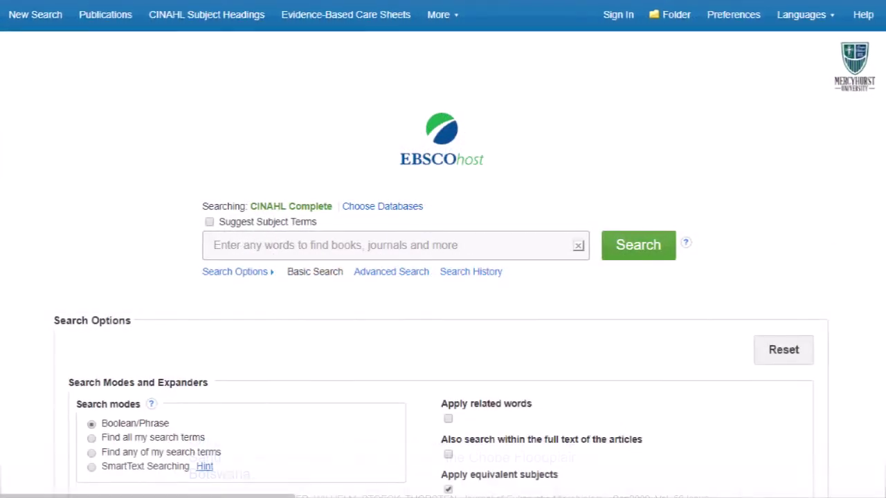